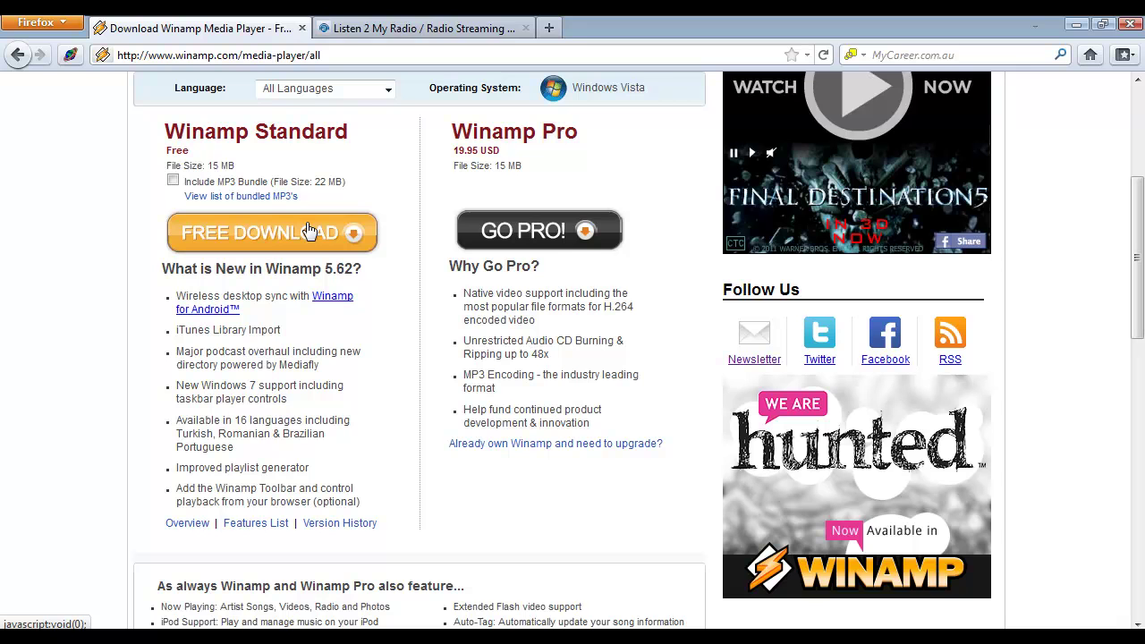
pyautogui.click(278, 238)
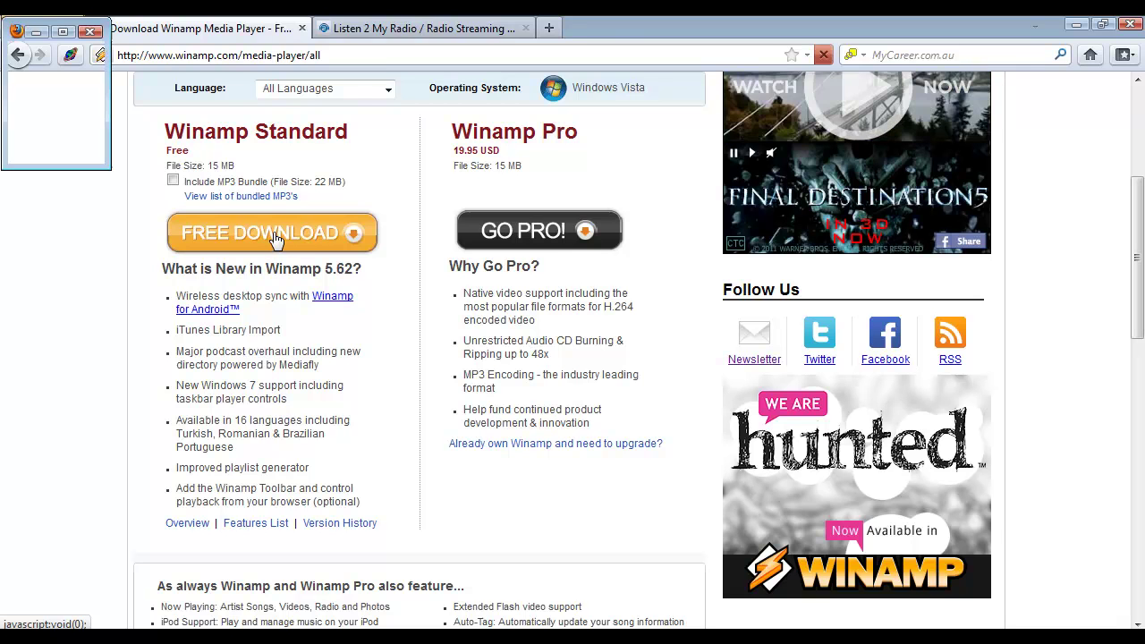
pyautogui.click(92, 33)
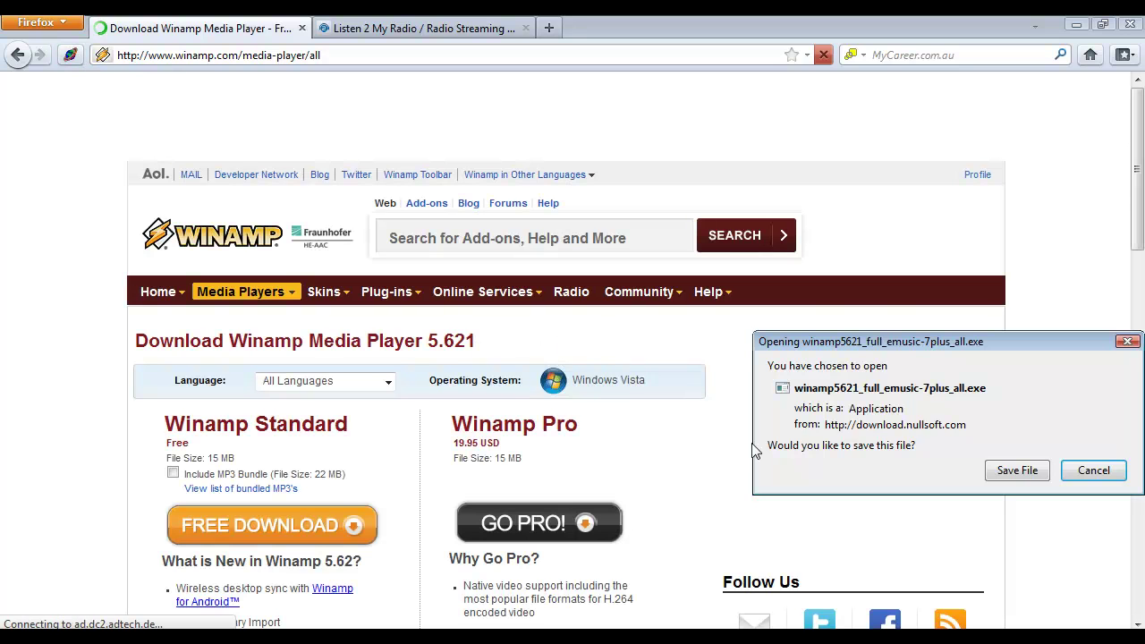
pyautogui.moveTo(937, 346); pyautogui.dragTo(516, 253)
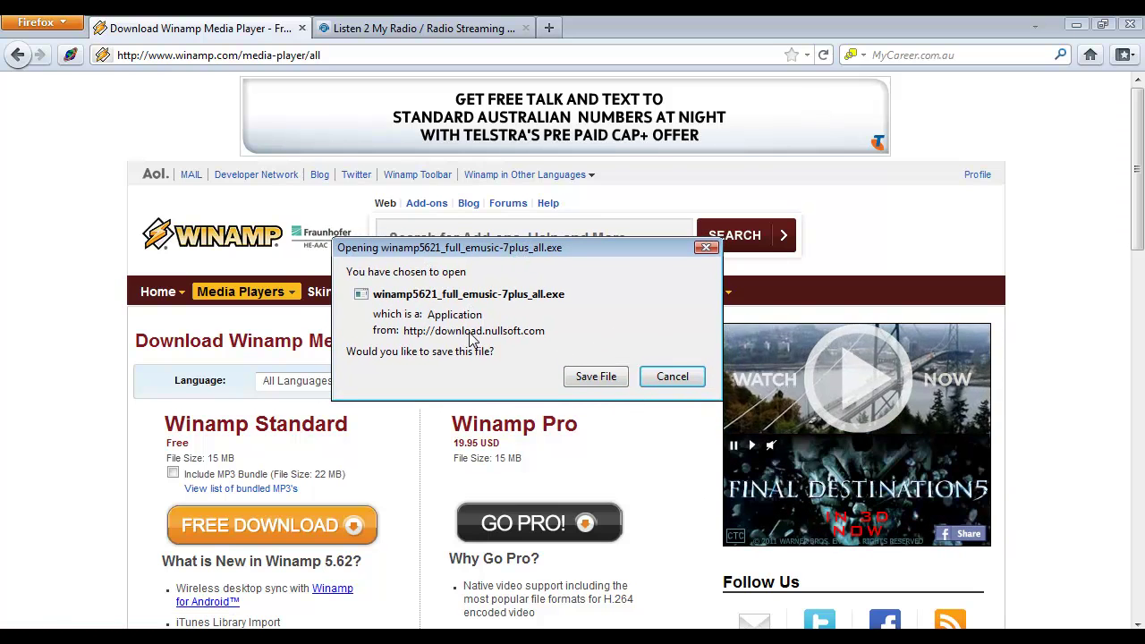
pyautogui.click(659, 380)
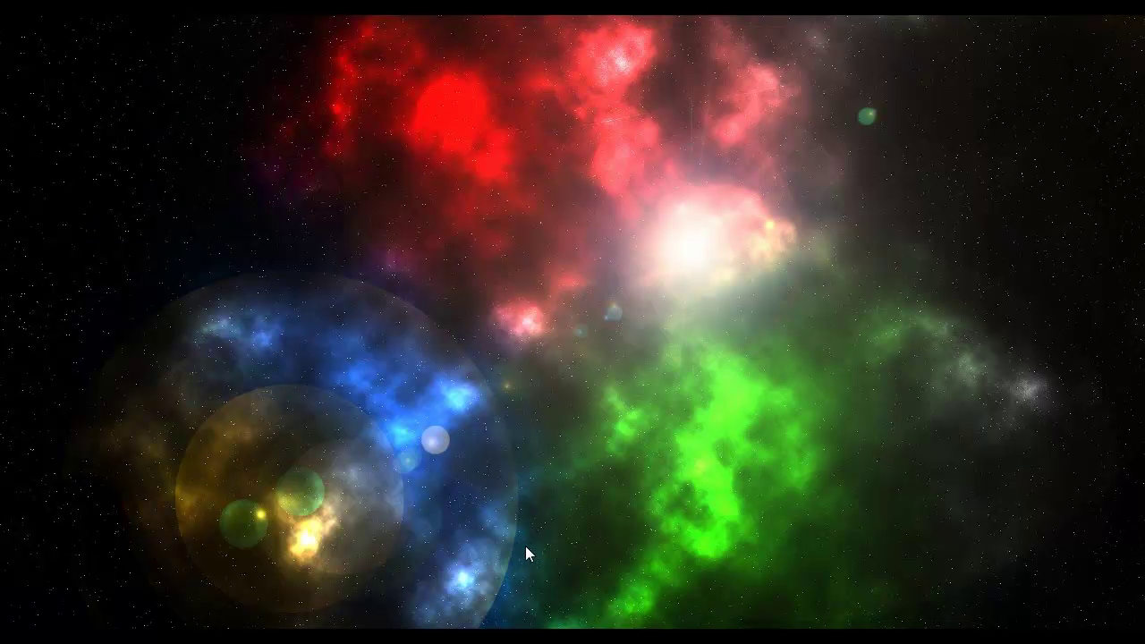
# Step: Bring up the SHOUTcast Source window in Winamp and look through its encoder, input, output and main status settings
pyautogui.click(486, 622)
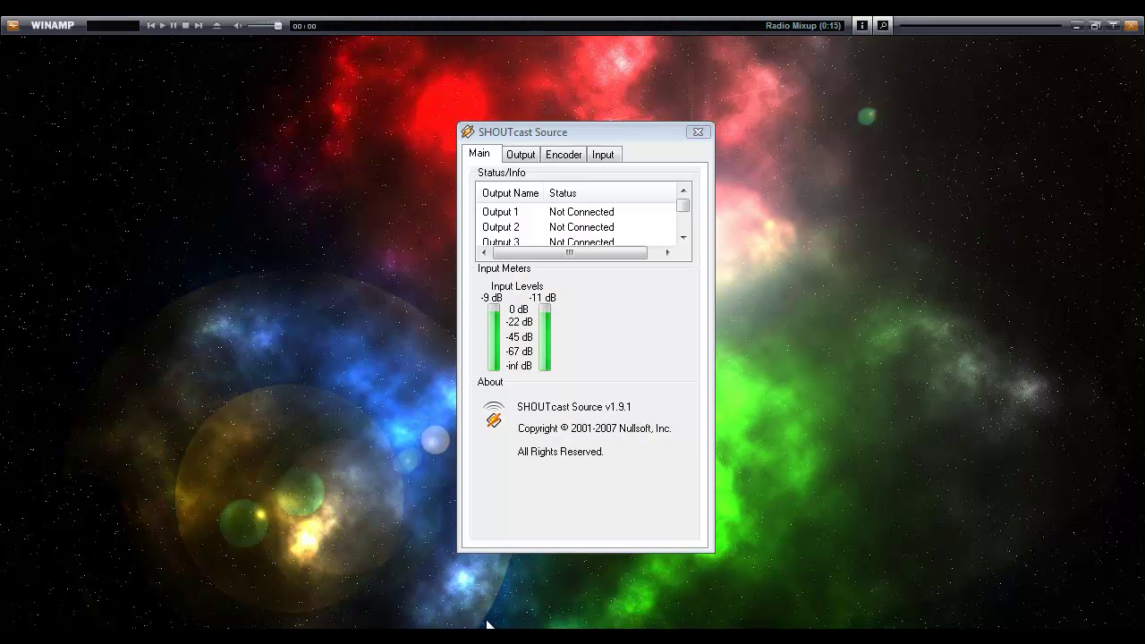
pyautogui.click(564, 154)
pyautogui.click(603, 155)
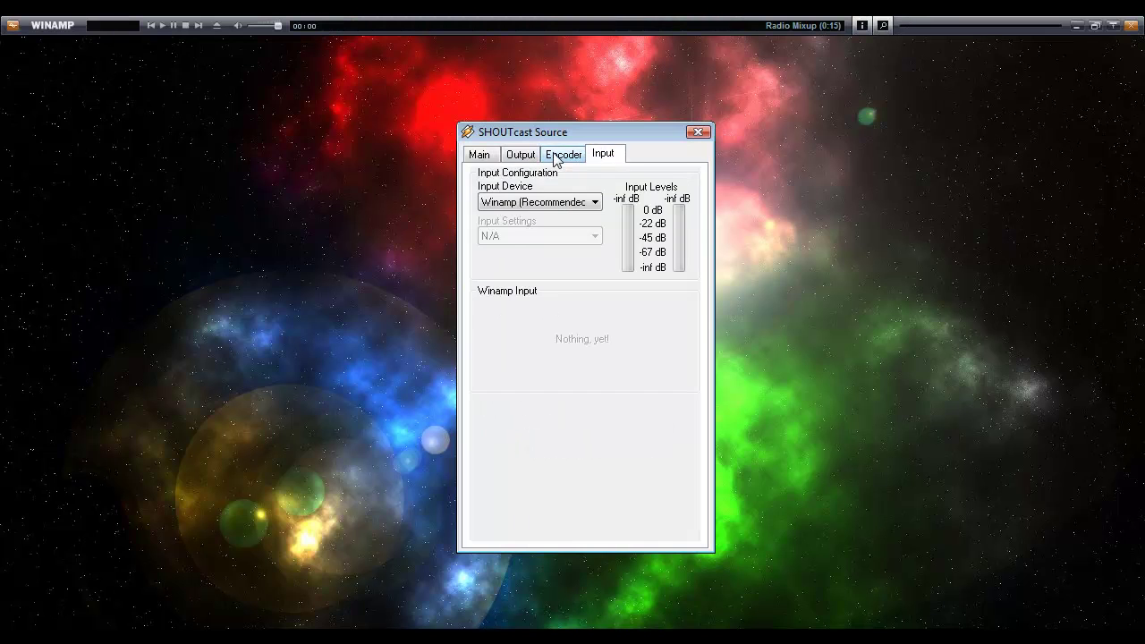
pyautogui.click(521, 155)
pyautogui.click(492, 157)
pyautogui.click(539, 154)
pyautogui.click(494, 157)
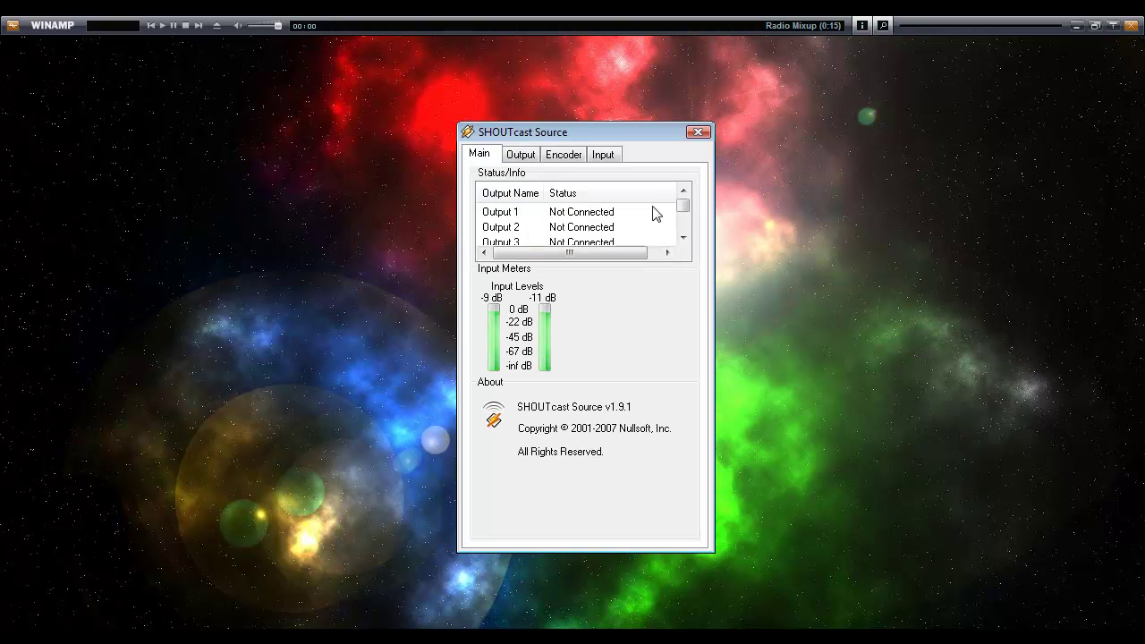
pyautogui.moveTo(682, 205)
pyautogui.mouseDown()
pyautogui.moveTo(686, 235)
pyautogui.moveTo(683, 203)
pyautogui.mouseUp()
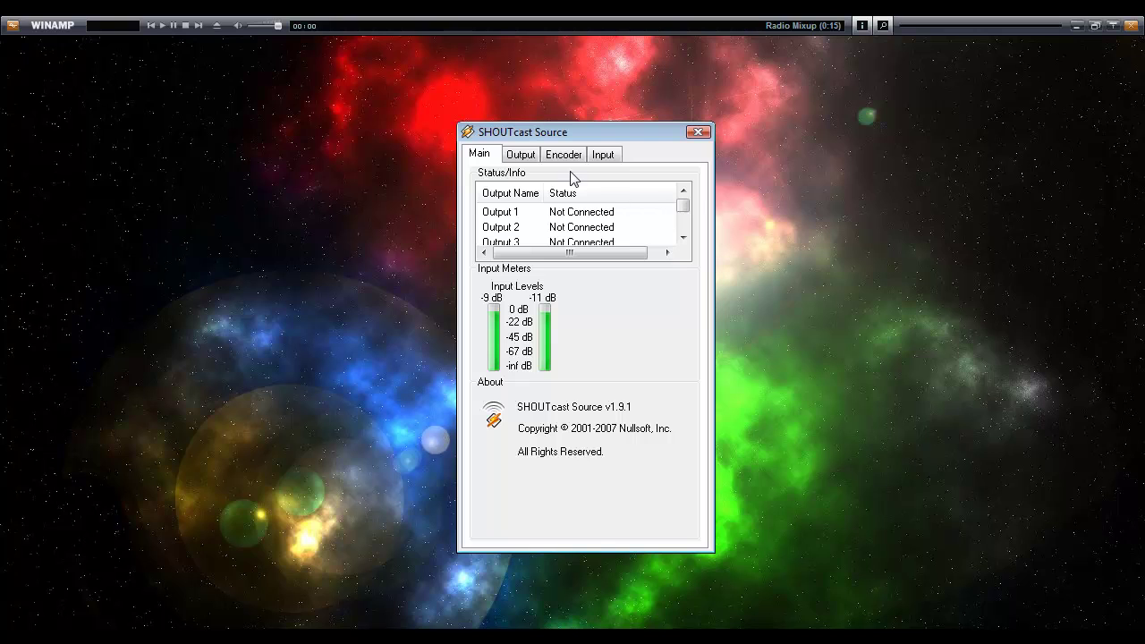
# Step: Examine the Output 1 connection settings in SHOUTcast Source, including the server address and port
pyautogui.click(521, 156)
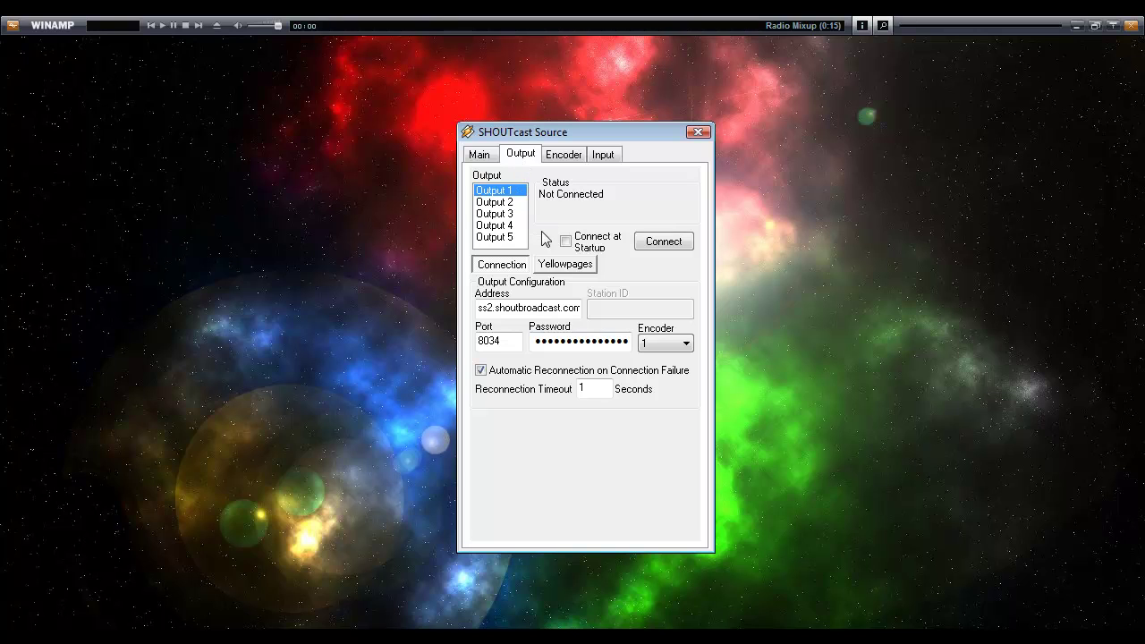
pyautogui.doubleClick(484, 307)
pyautogui.click(579, 307)
pyautogui.click(510, 342)
pyautogui.click(561, 159)
pyautogui.click(537, 155)
pyautogui.click(516, 308)
pyautogui.click(549, 157)
pyautogui.click(535, 155)
# Step: Switch to the Listen2MyRadio account page in Firefox and bring up the stream details information
pyautogui.hotkey('alt', 'Tab')
pyautogui.click(361, 26)
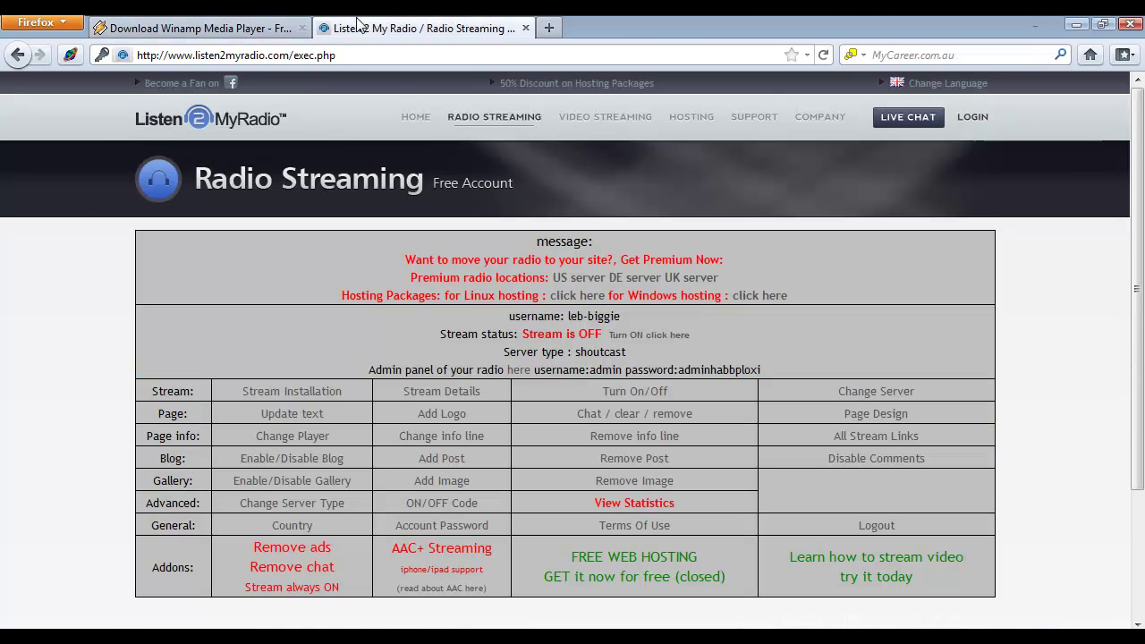
pyautogui.scroll(-1, 1142, 188)
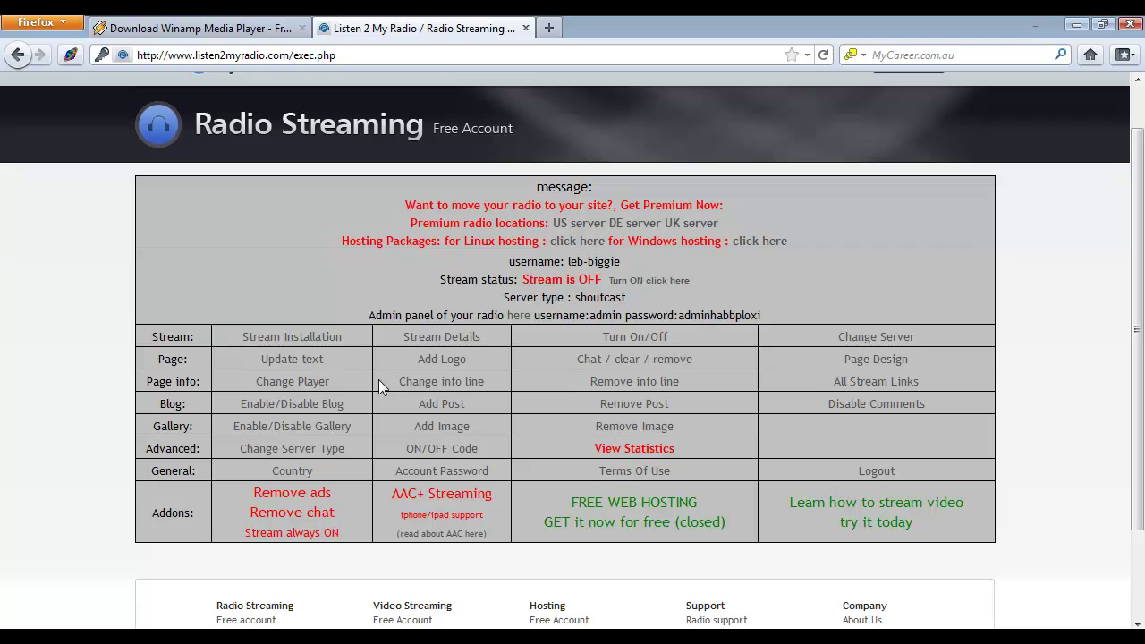
pyautogui.click(410, 344)
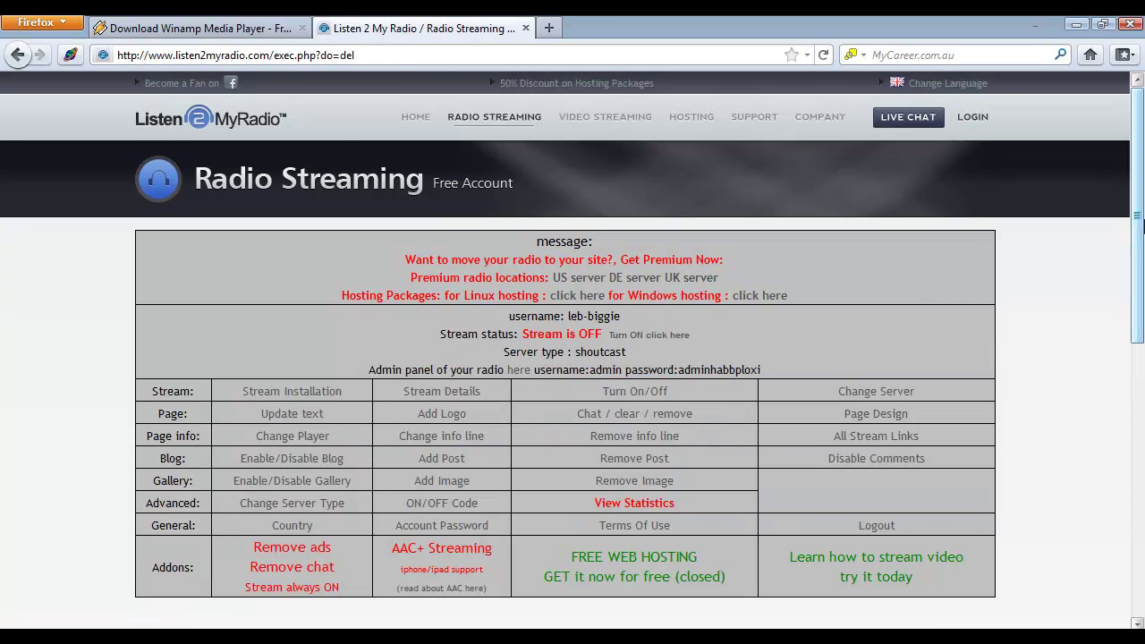
pyautogui.moveTo(1141, 235); pyautogui.dragTo(1141, 255)
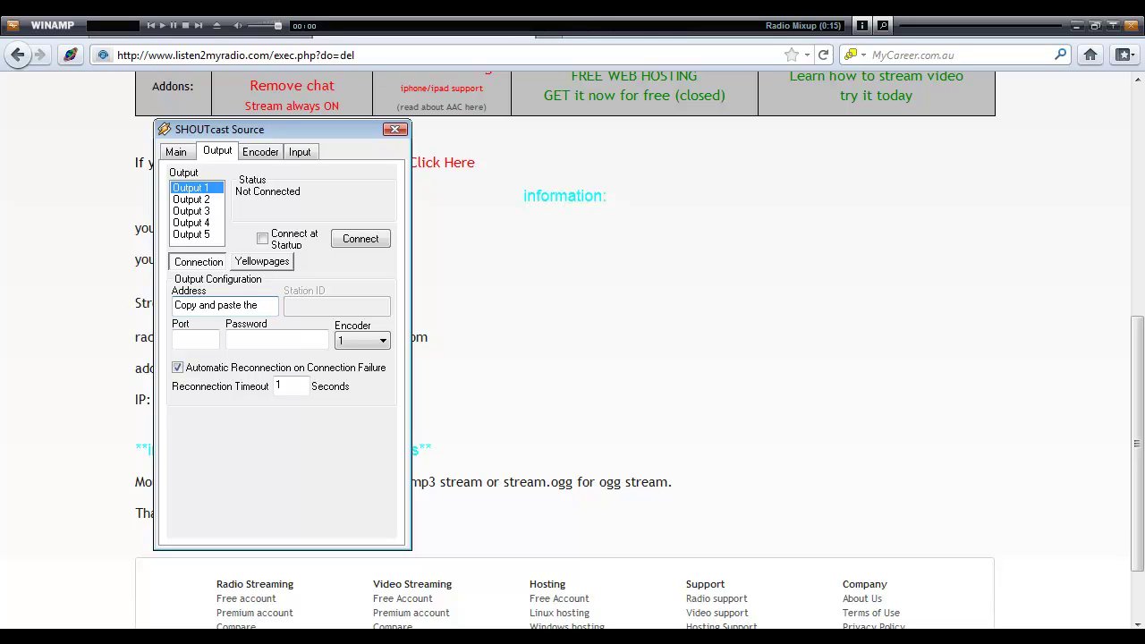
# Step: Write a placeholder note ending in "to broadcast HERE!!!" in the Output 1 address field and clear it
pyautogui.write('ess to broadcast HERE!!!')
pyautogui.moveTo(276, 305); pyautogui.dragTo(103, 331)
pyautogui.press('BackSpace')
# Step: Enter the note "PASS>>" in the Output 1 port field, clear it, and check the available encoder numbers
pyautogui.click(202, 340)
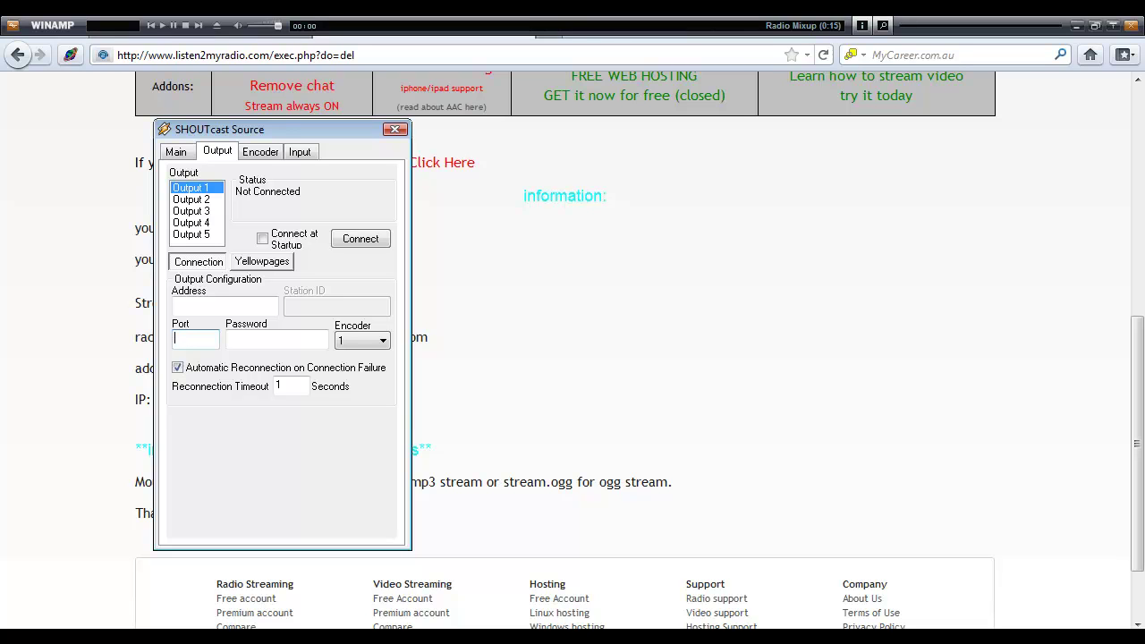
pyautogui.click(207, 339)
pyautogui.click(243, 338)
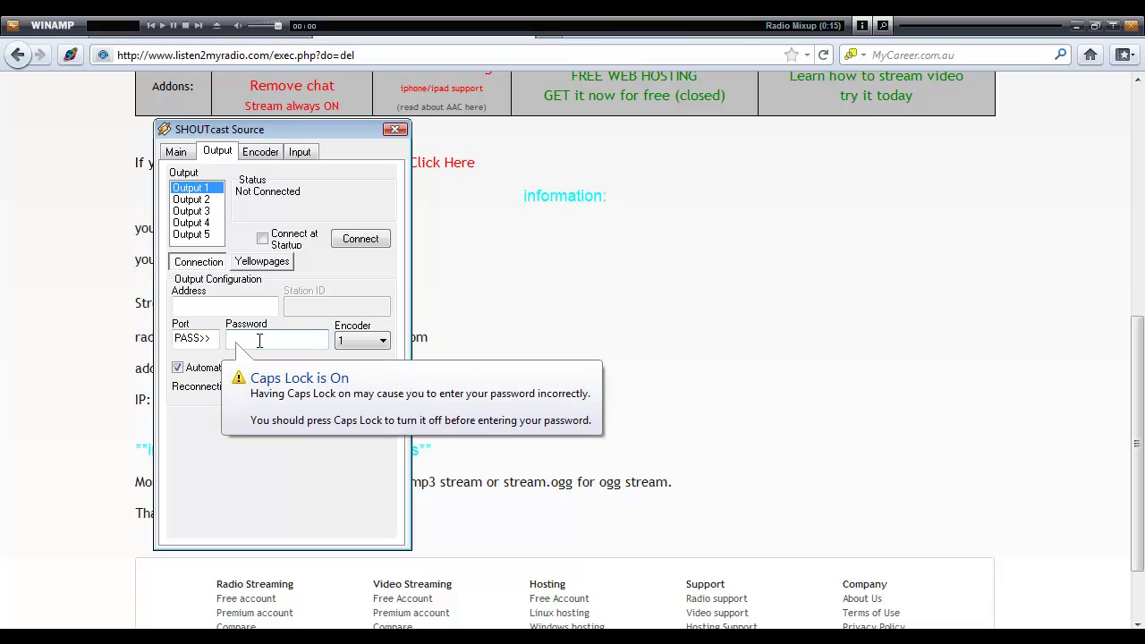
pyautogui.click(195, 344)
pyautogui.doubleClick(208, 339)
pyautogui.press('BackSpace')
pyautogui.click(381, 341)
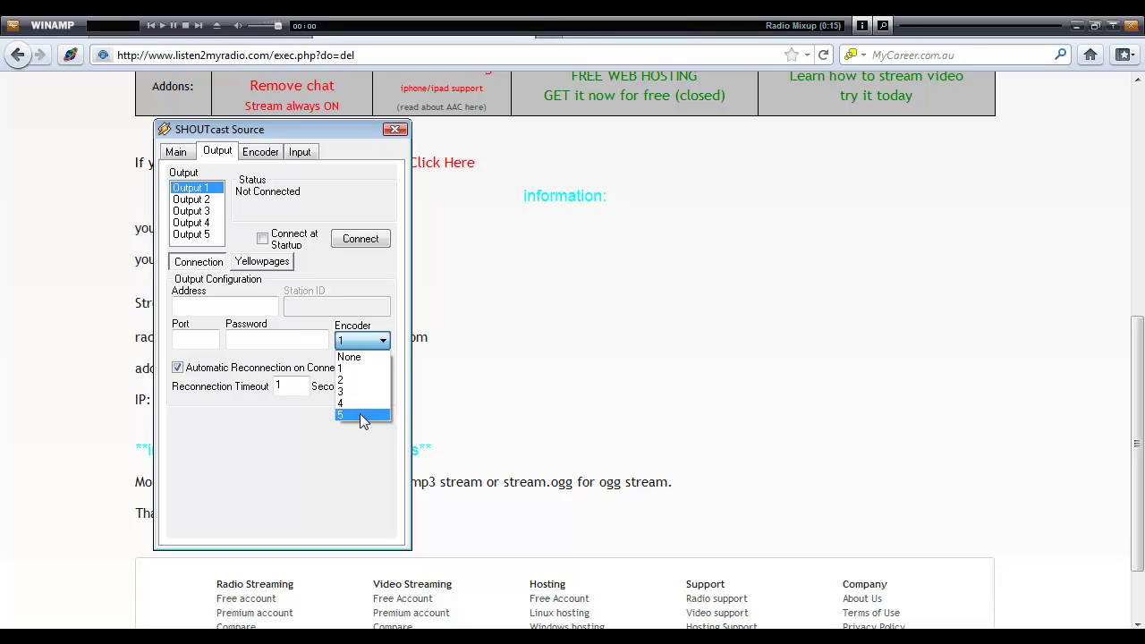
pyautogui.click(374, 344)
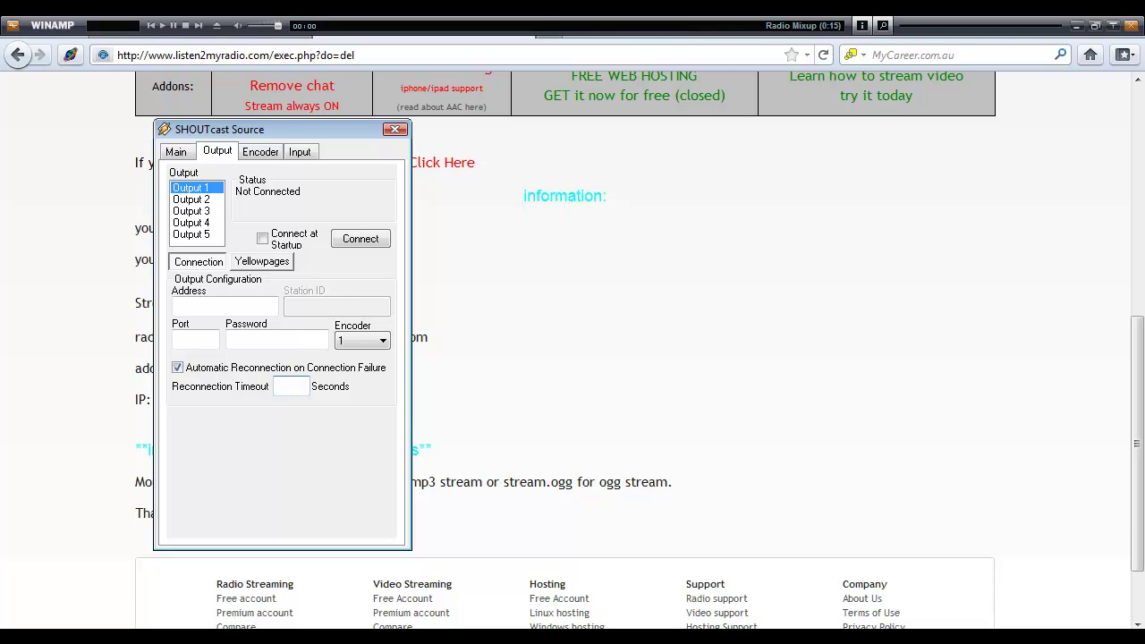
# Step: Examine the encoder configuration by going through the Encoder 1 to Encoder 5 slots
pyautogui.click(258, 154)
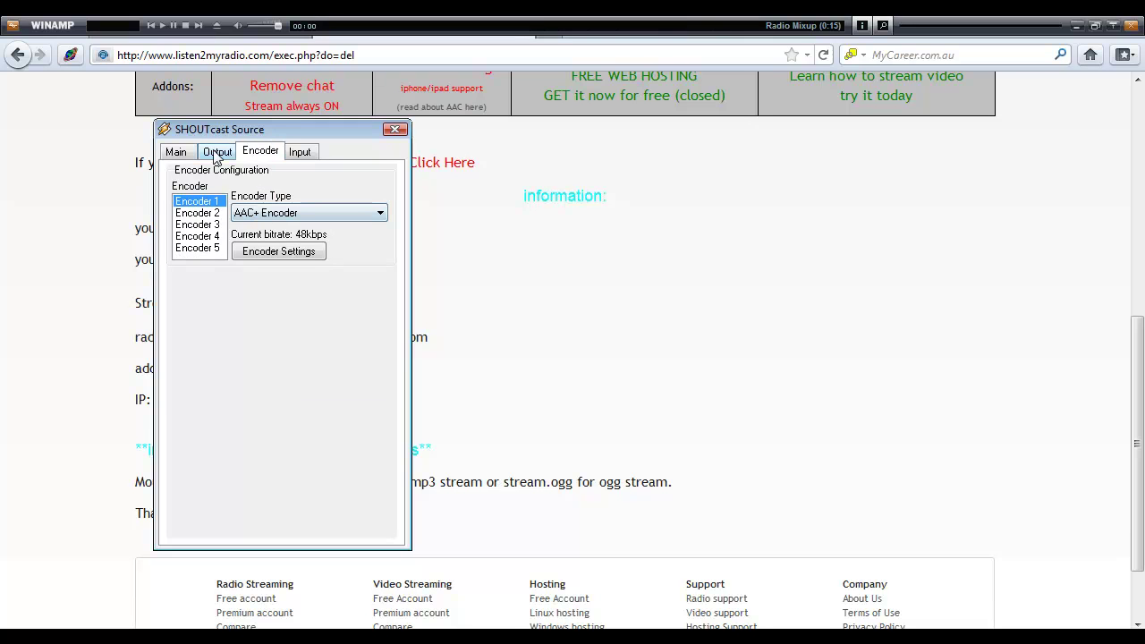
pyautogui.click(179, 154)
pyautogui.click(257, 153)
pyautogui.click(206, 215)
pyautogui.click(213, 202)
pyautogui.click(220, 214)
pyautogui.click(220, 224)
pyautogui.click(218, 236)
pyautogui.click(217, 248)
# Step: Set Encoder 1 to the MP3 Encoder type and choose its bitrate setting
pyautogui.click(219, 203)
pyautogui.click(271, 213)
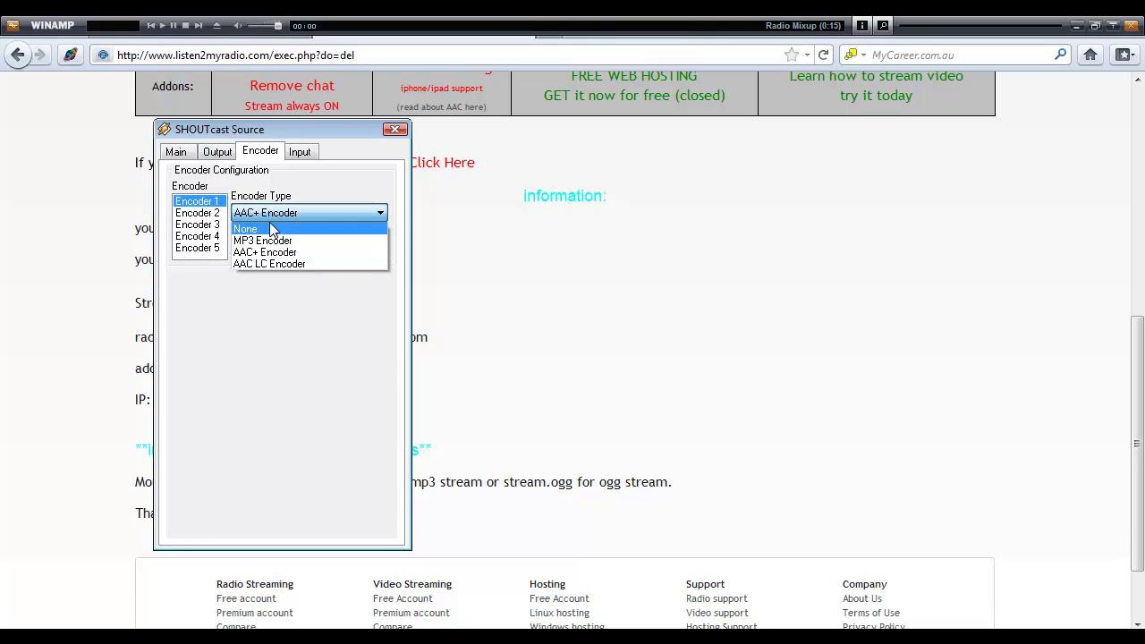
pyautogui.click(268, 241)
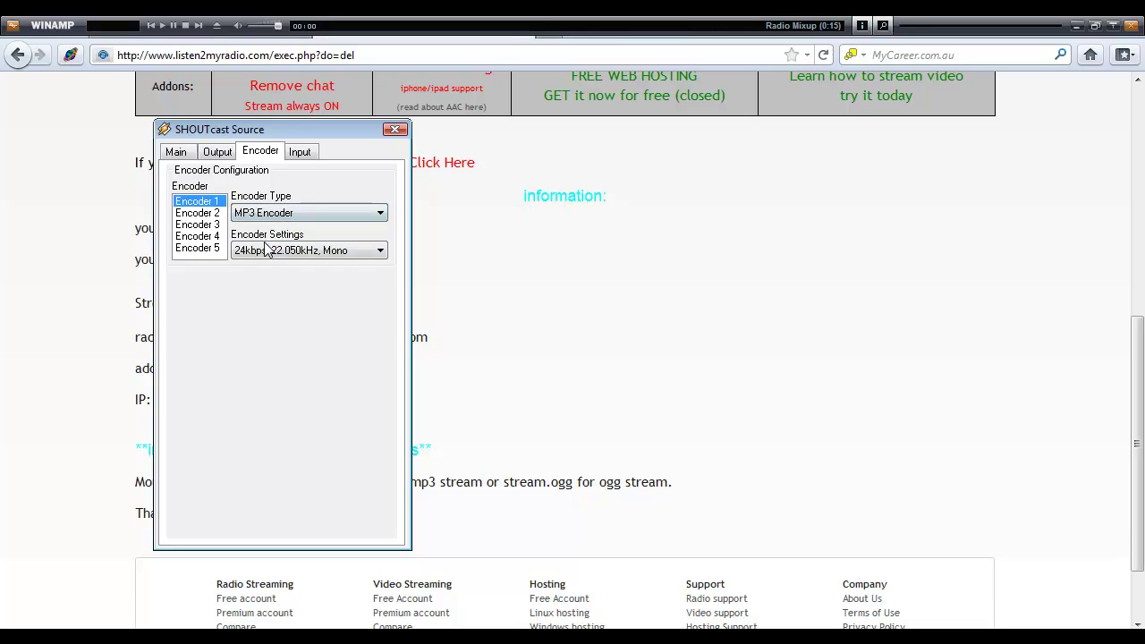
pyautogui.click(305, 253)
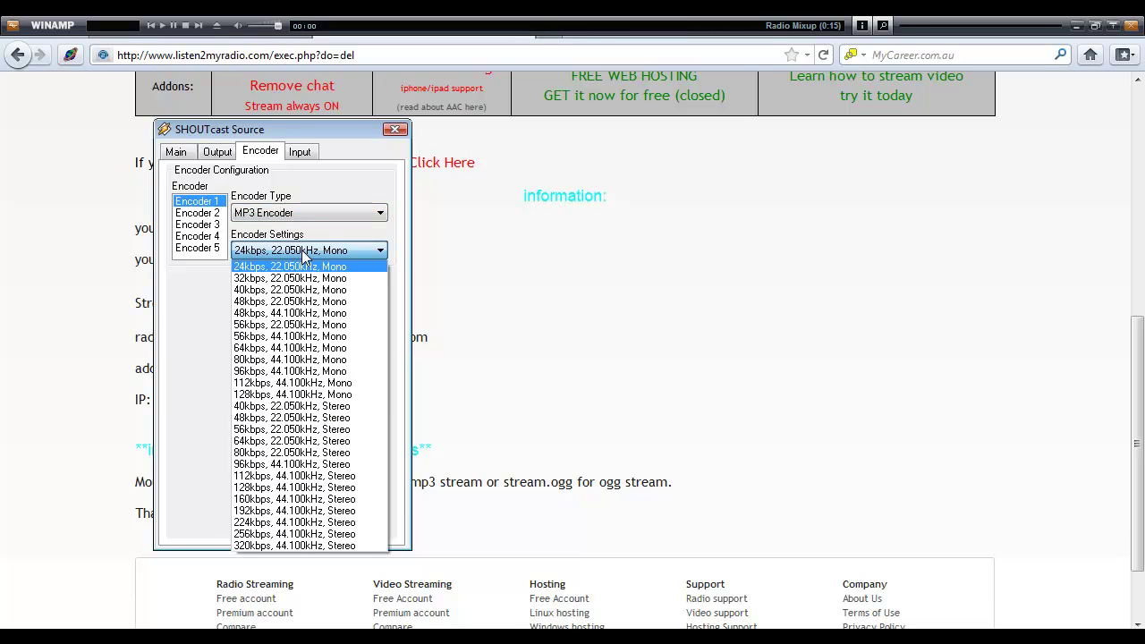
pyautogui.click(275, 399)
# Step: Choose Winamp (Recommended) as the input device for the SHOUTcast source
pyautogui.click(299, 152)
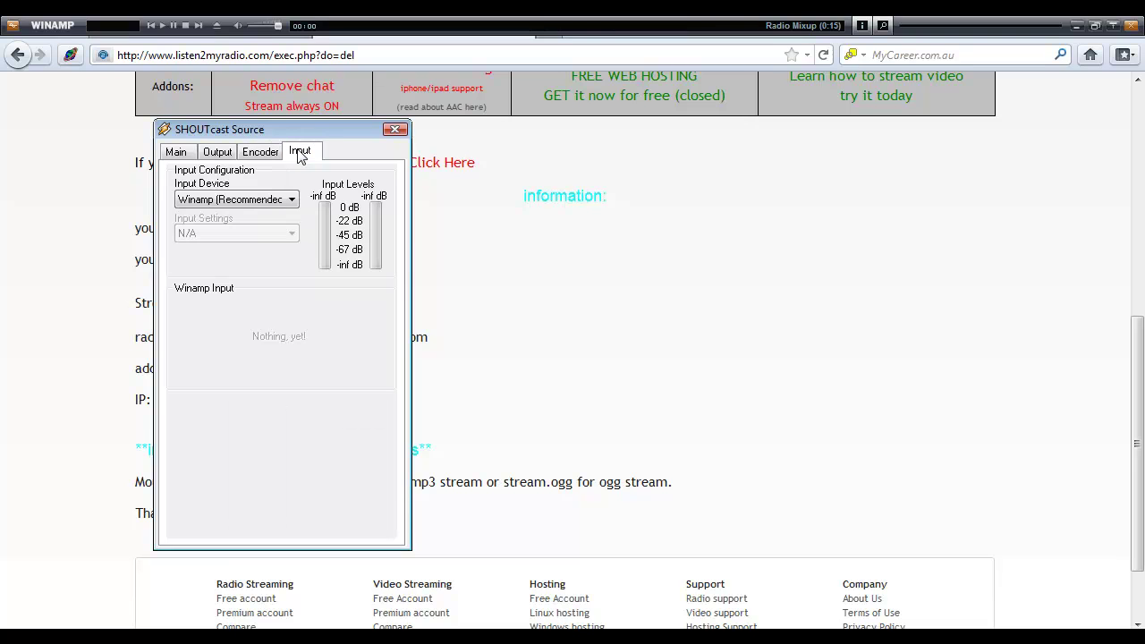
pyautogui.click(274, 198)
pyautogui.click(268, 215)
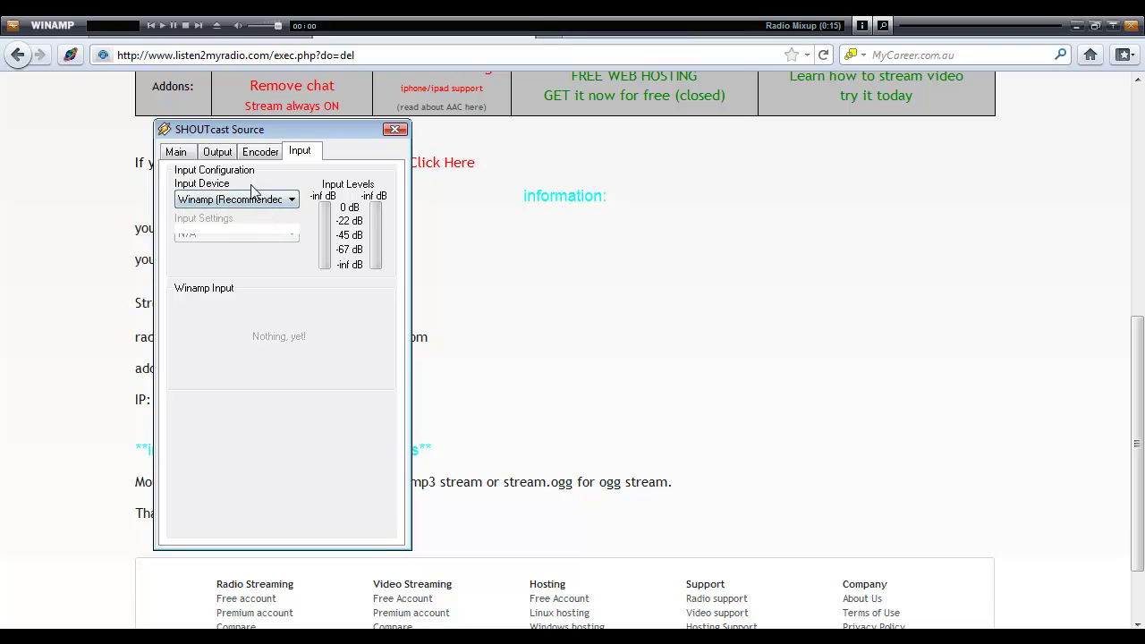
# Step: Review the output, input and main status settings of SHOUTcast Source and view Winamp's full player window
pyautogui.click(163, 27)
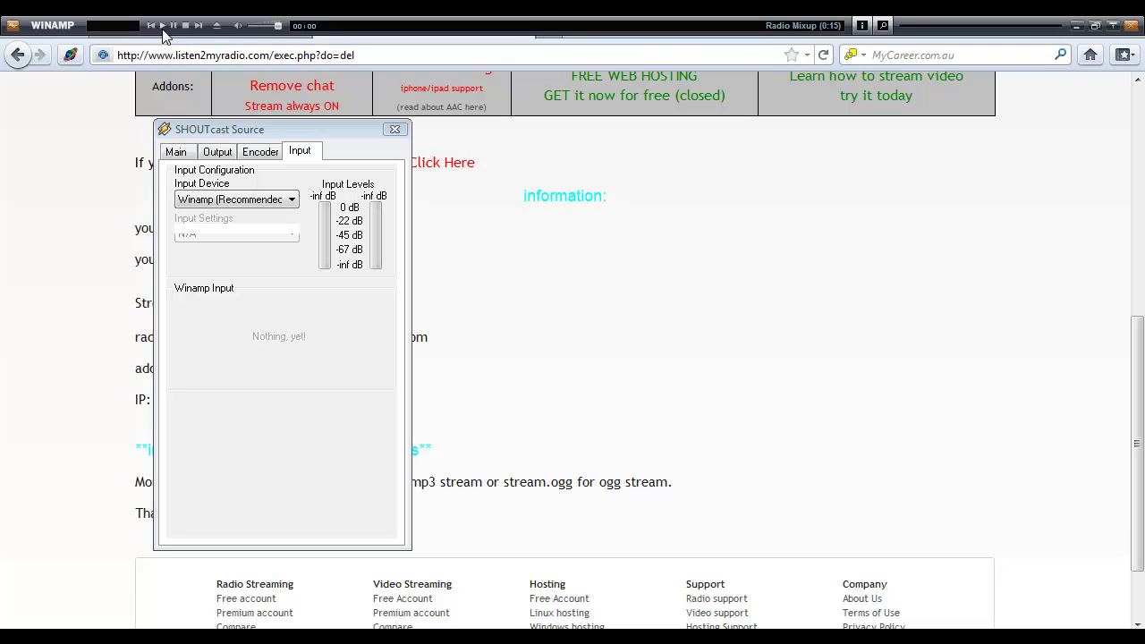
pyautogui.click(218, 152)
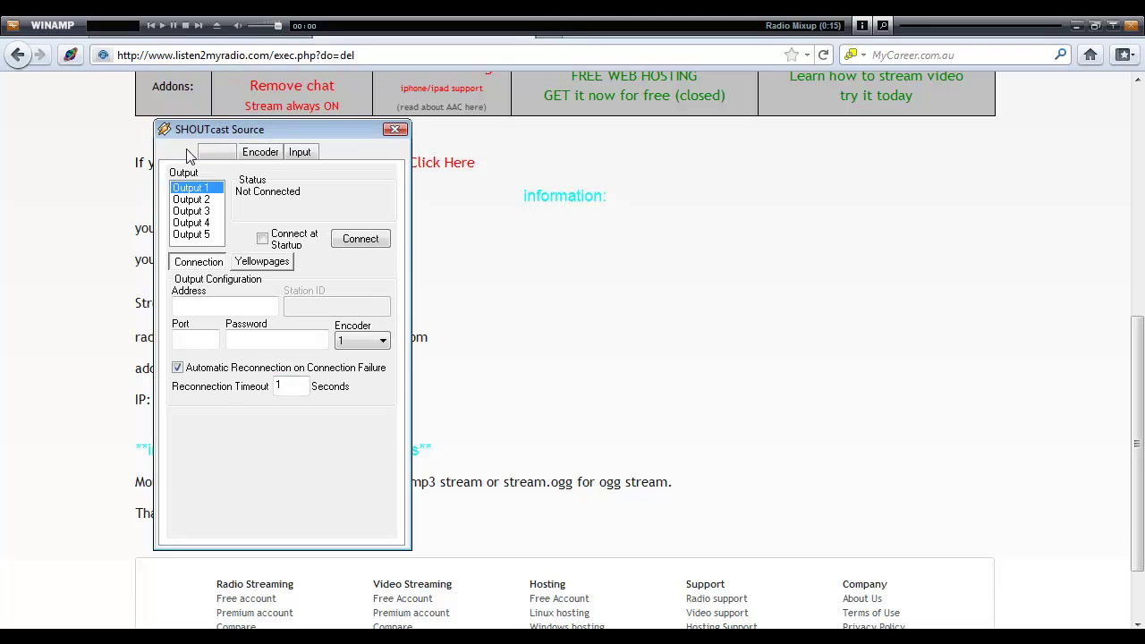
pyautogui.click(175, 151)
pyautogui.click(299, 152)
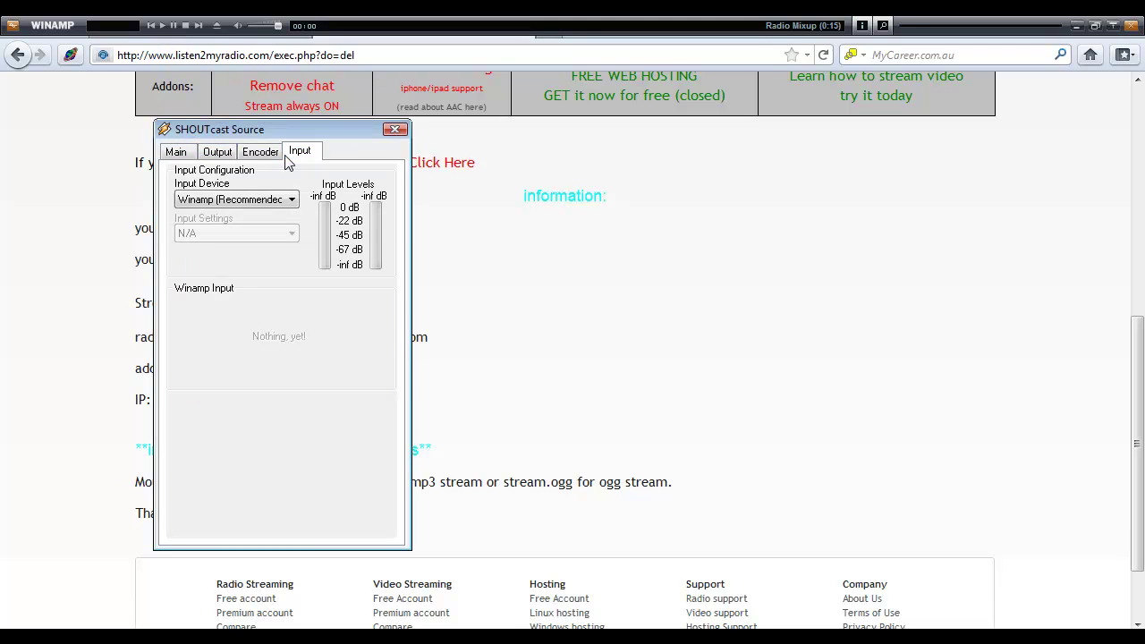
pyautogui.click(183, 160)
pyautogui.click(168, 50)
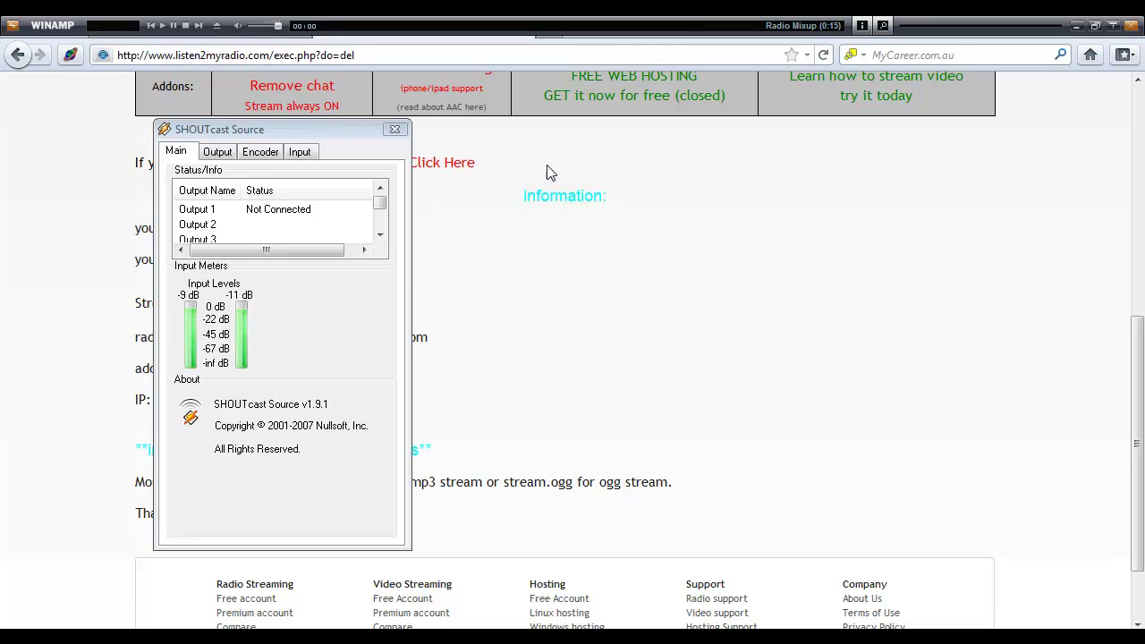
pyautogui.click(1111, 26)
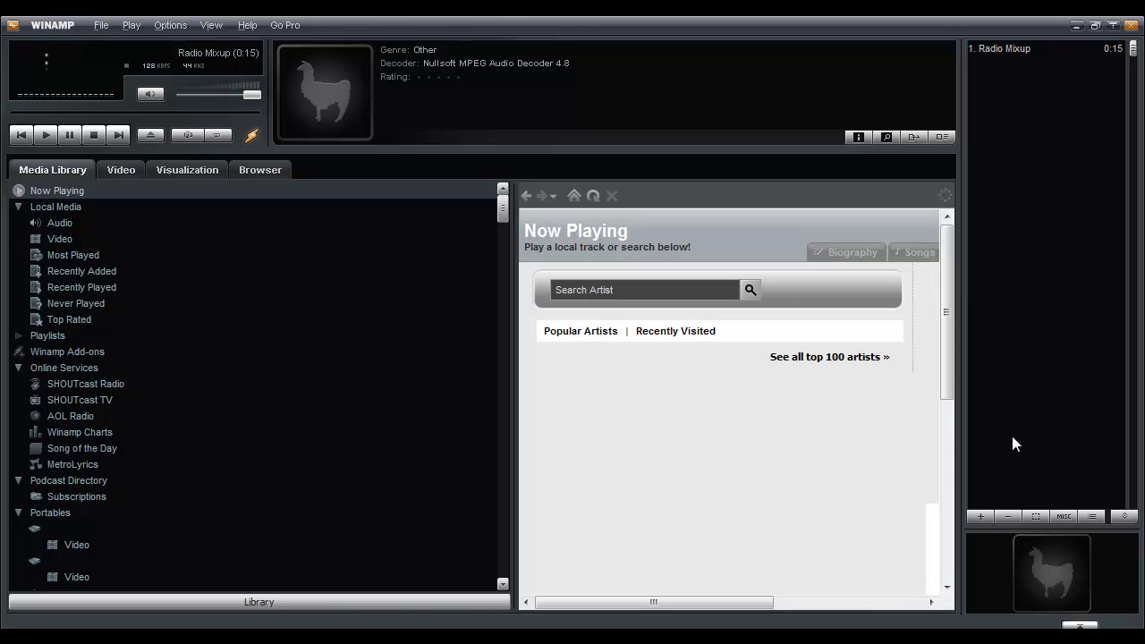
pyautogui.click(1113, 26)
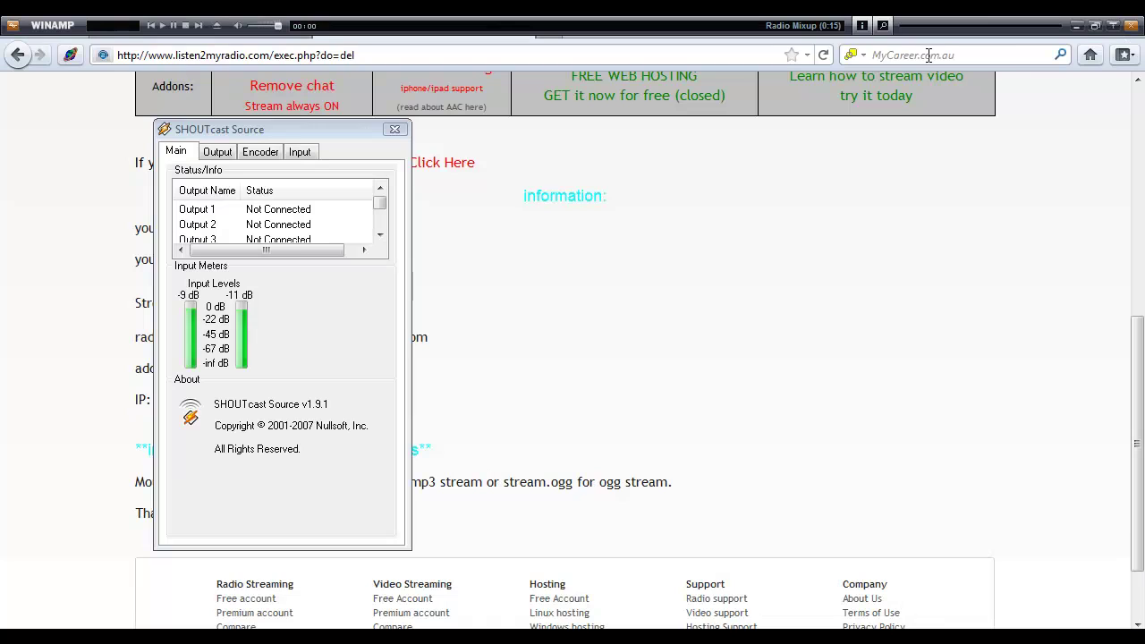